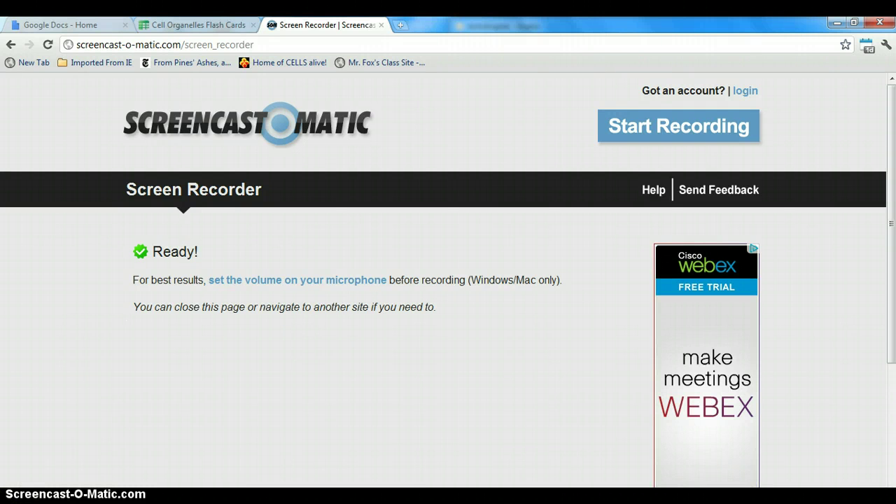
- Switch to the Google Docs home page and create a new blank spreadsheet
{"action": "left_click", "coordinate": [73, 30]}
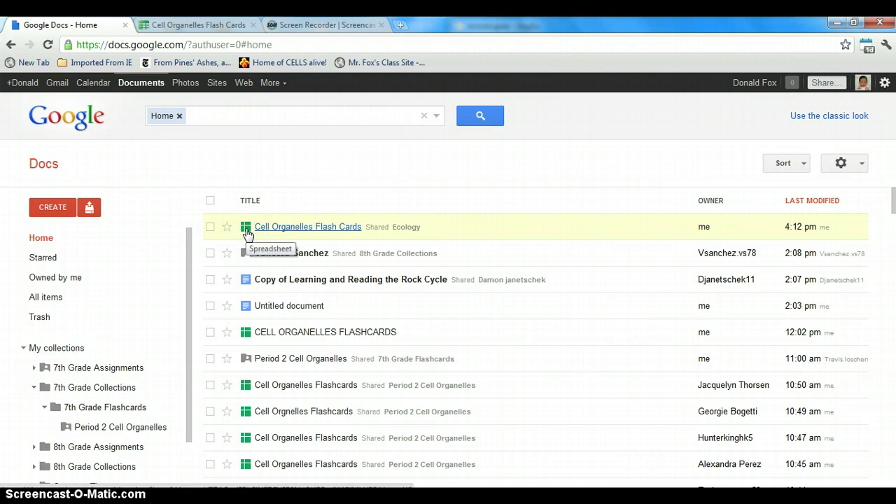
{"action": "left_click", "coordinate": [60, 208]}
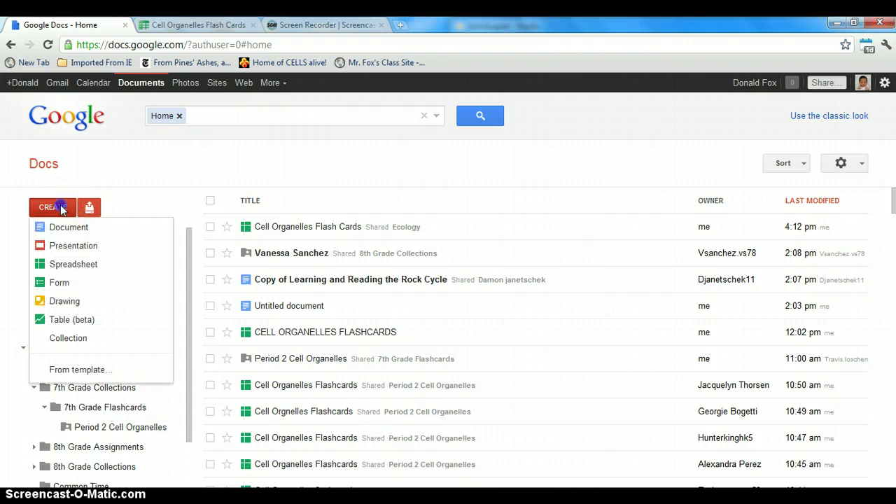
{"action": "left_click", "coordinate": [77, 261]}
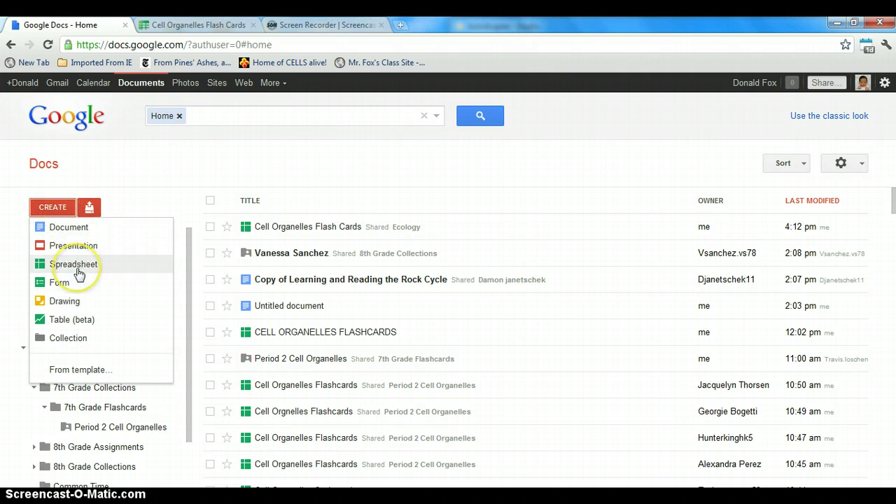
{"action": "left_click", "coordinate": [78, 272]}
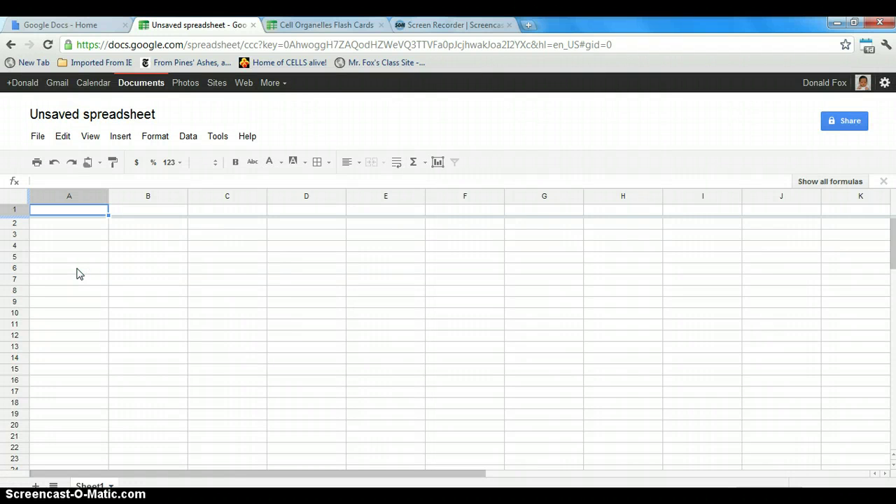
- Name the new spreadsheet "Cell Organelle Flashcards" and save it
{"action": "left_click", "coordinate": [135, 120]}
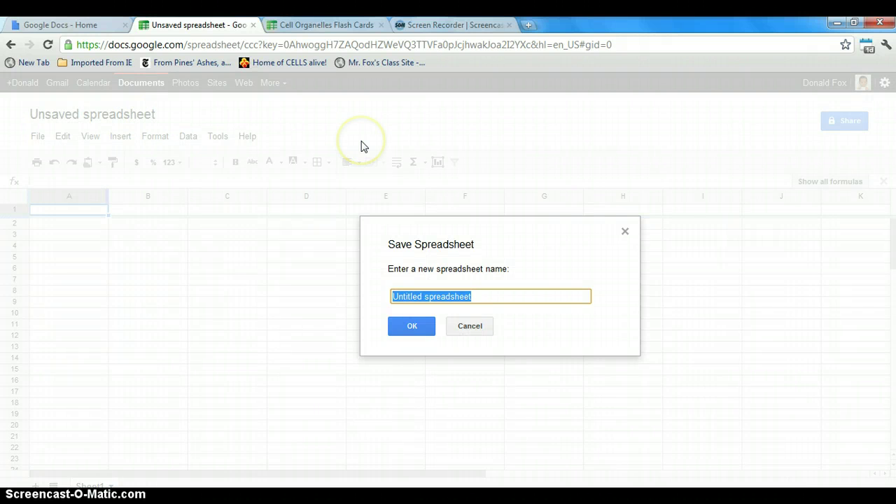
{"action": "type", "text": "Cell Org"}
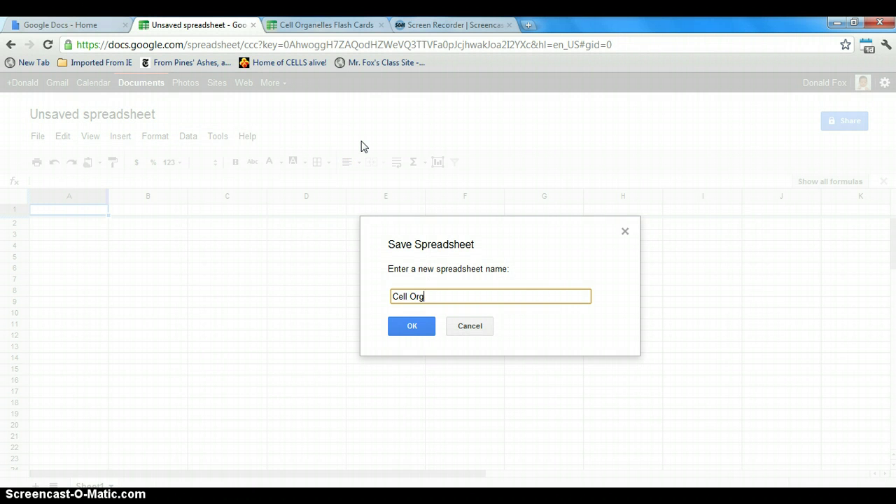
{"action": "type", "text": "anelle Fal"}
{"action": "key", "text": "BackSpace"}
{"action": "key", "text": "BackSpace"}
{"action": "type", "text": "lashcards"}
{"action": "left_click", "coordinate": [412, 326]}
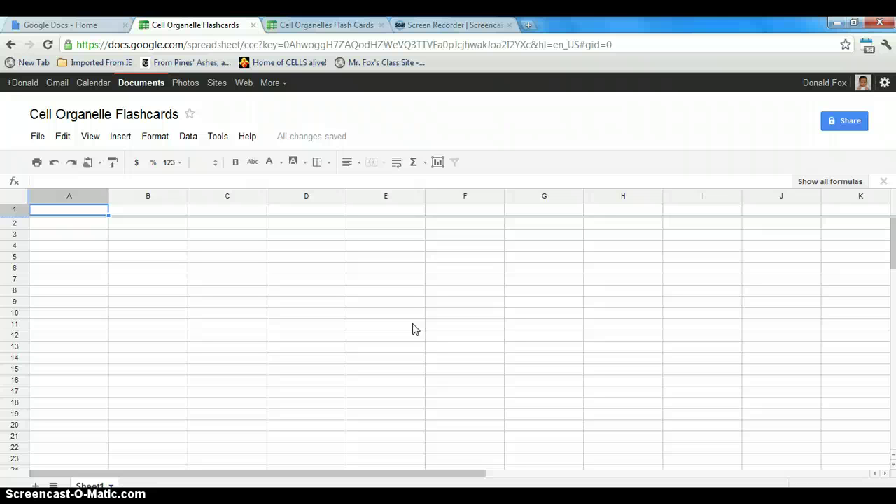
- Enter the terms Nucleus, Mitochondria and Cell Membrane in cells A1 to A3
{"action": "type", "text": "Nucleus"}
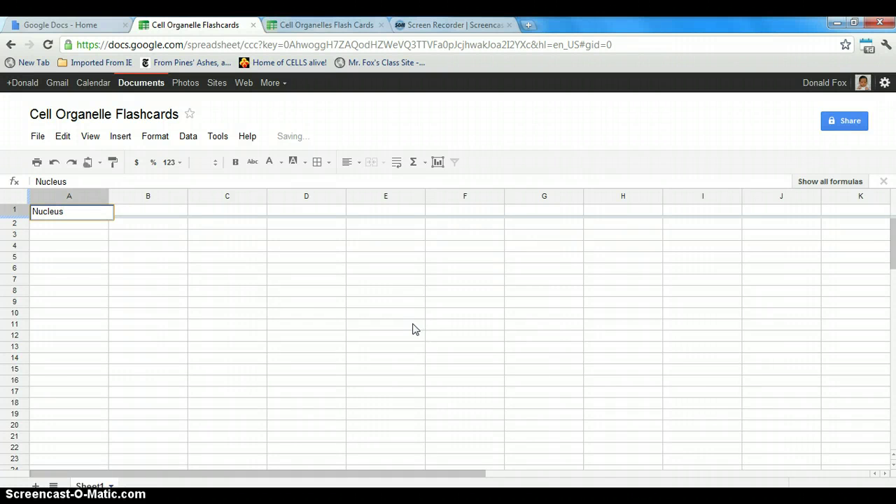
{"action": "key", "text": "Return"}
{"action": "type", "text": "Mit"}
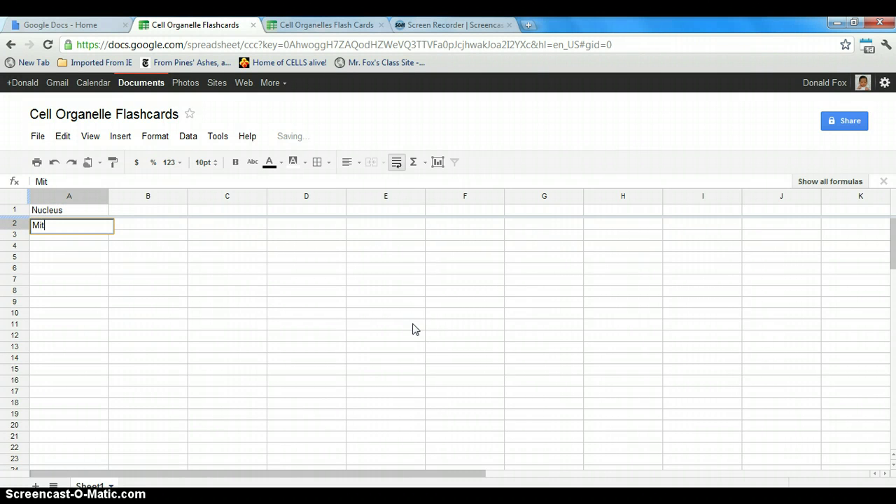
{"action": "type", "text": "ochondria"}
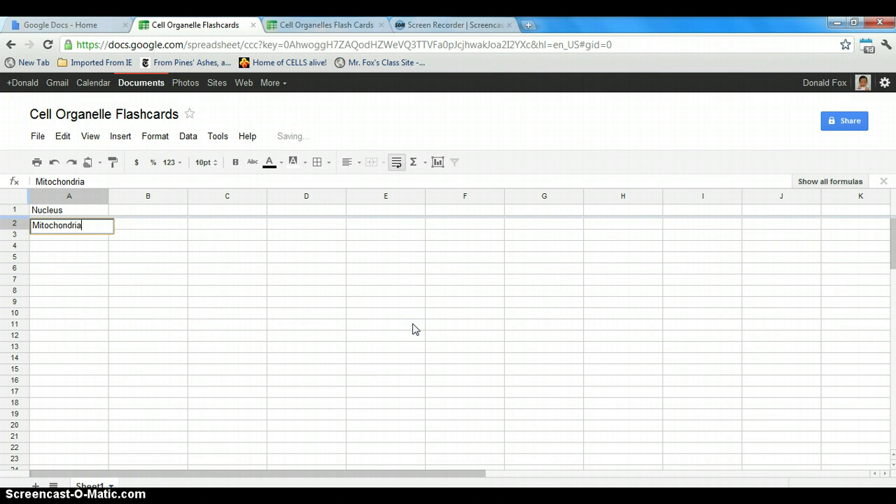
{"action": "key", "text": "Return"}
{"action": "type", "text": "Cell"}
{"action": "type", "text": " Membra"}
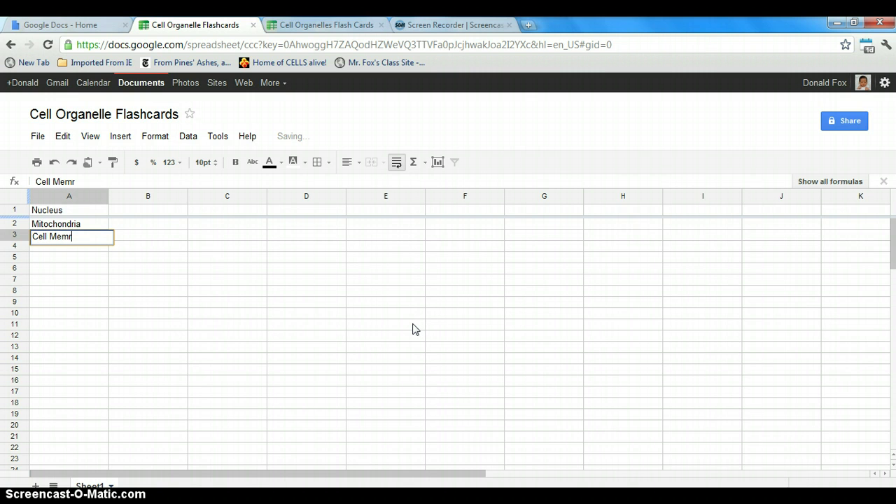
{"action": "type", "text": "ne"}
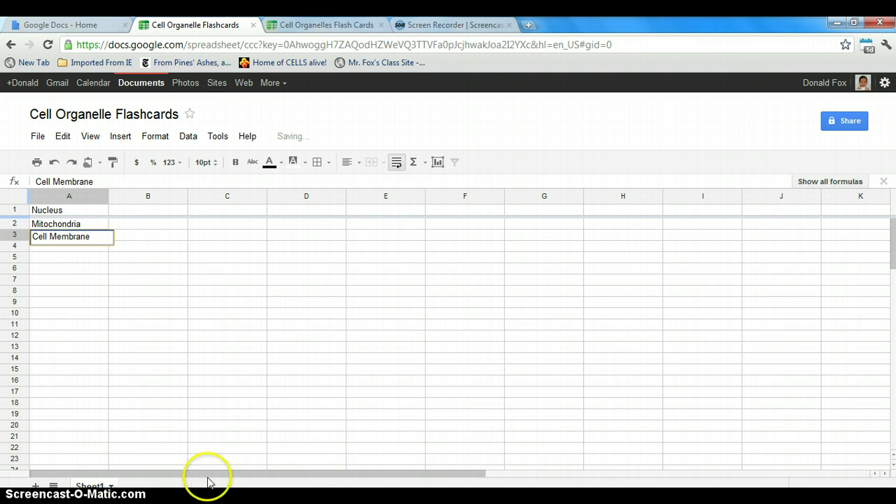
- Enter the Nucleus definition "Controls the activities of the cells; contains DNA" in cell B1
{"action": "left_click", "coordinate": [148, 210]}
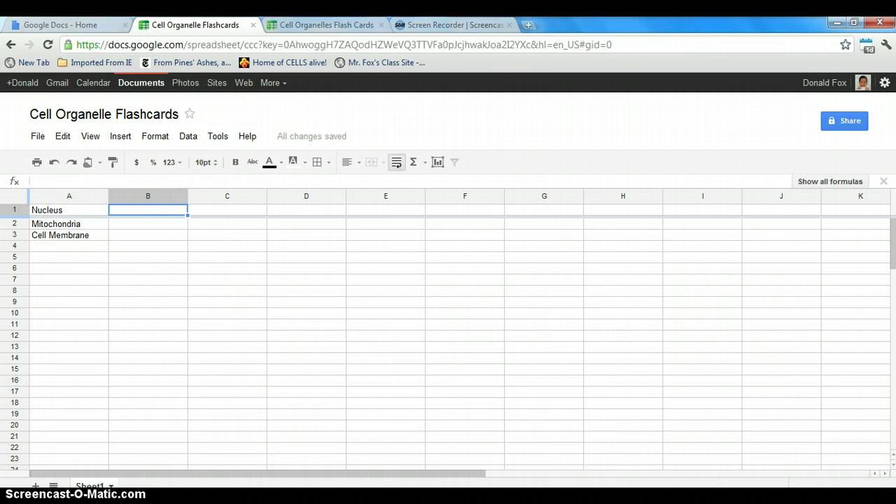
{"action": "double_click", "coordinate": [150, 210]}
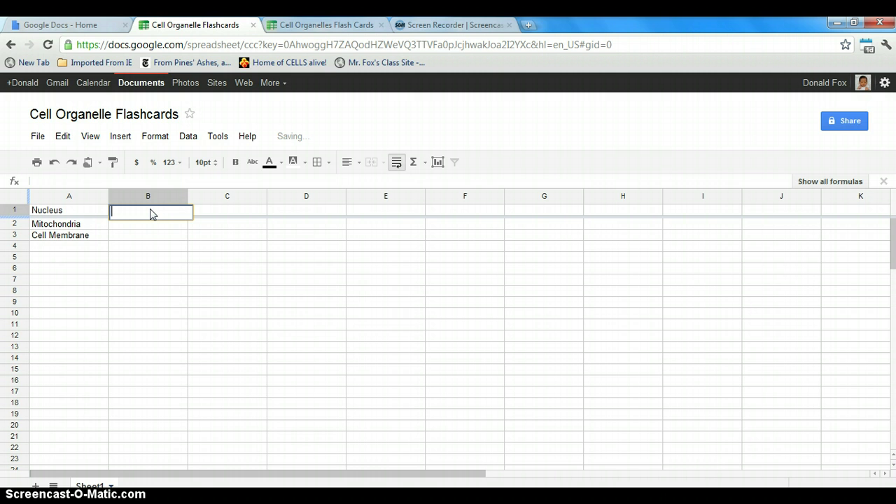
{"action": "type", "text": "Controls the activities"}
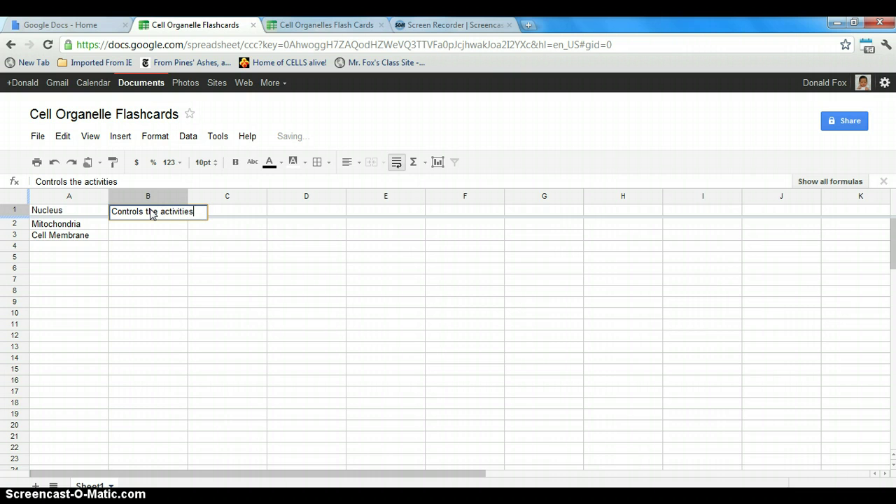
{"action": "type", "text": " of the cells; cpnt"}
{"action": "key", "text": "BackSpace"}
{"action": "key", "text": "BackSpace"}
{"action": "key", "text": "BackSpace"}
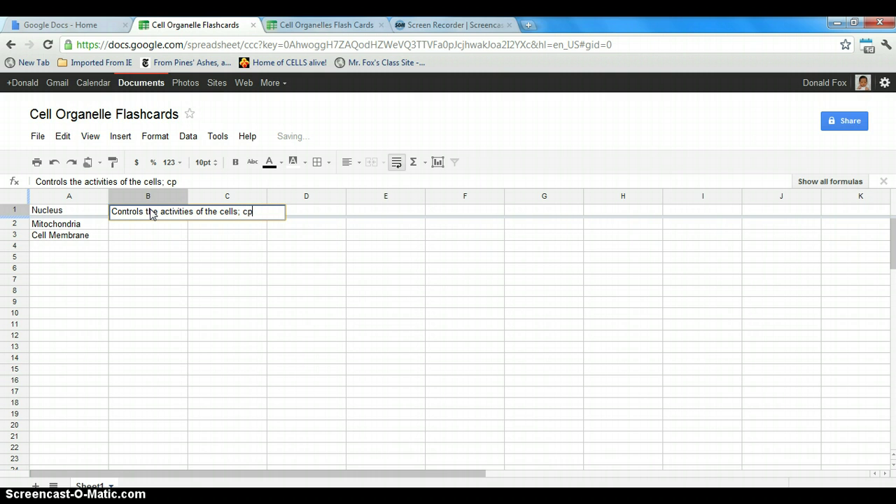
{"action": "type", "text": "ontains DNA"}
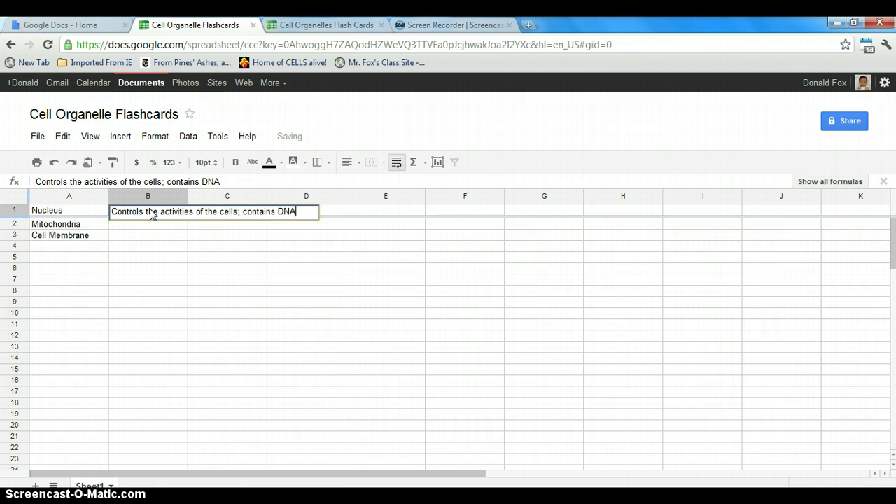
{"action": "key", "text": "Return"}
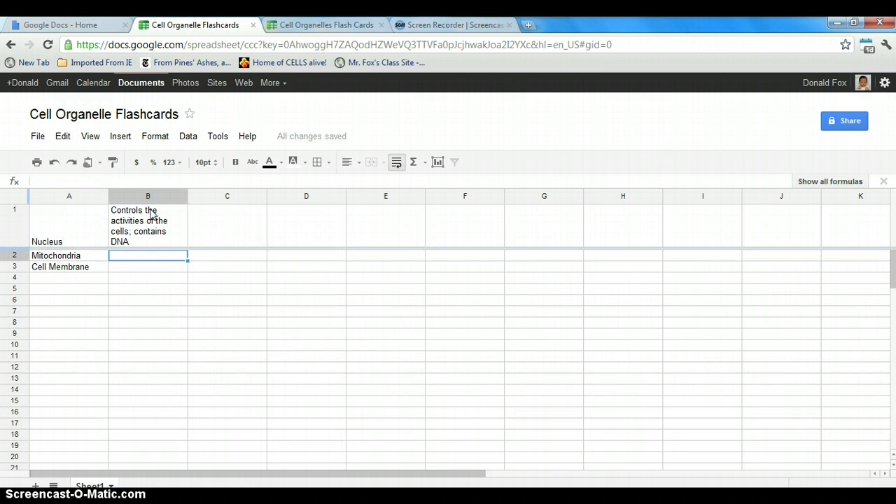
- Enter the Mitochondria definition "Produces energy rich molecules for the cell (ATP)" in cell B2
{"action": "type", "text": "Prod"}
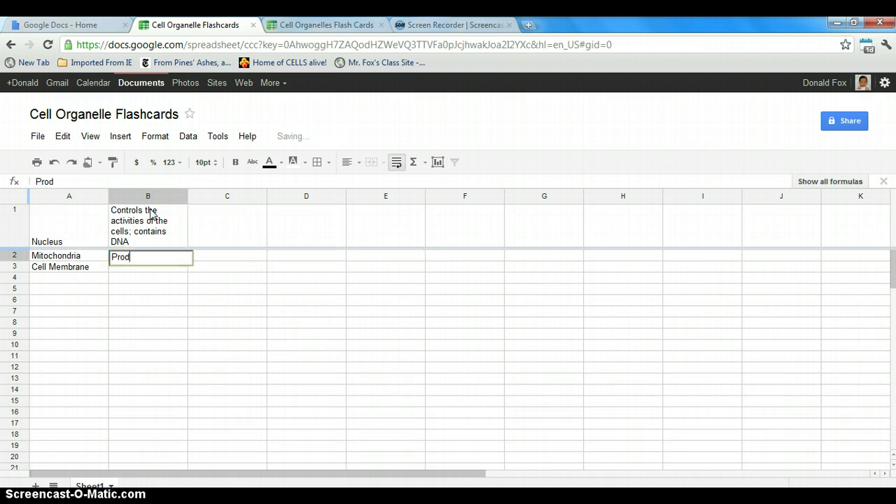
{"action": "type", "text": "uces energy rich molecus"}
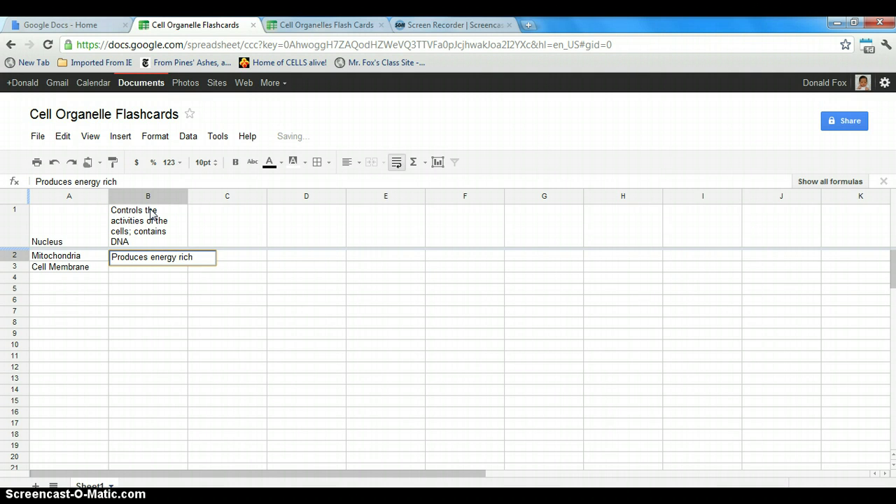
{"action": "key", "text": "BackSpace"}
{"action": "type", "text": "les"}
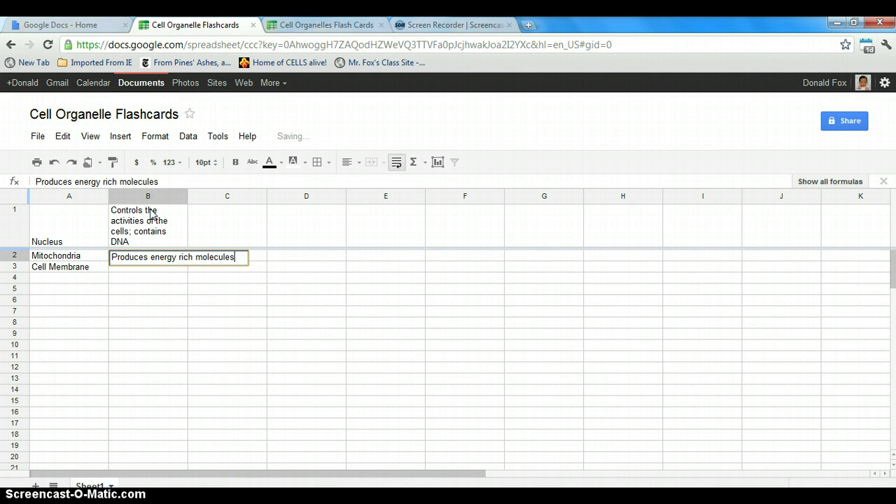
{"action": "type", "text": " for the cells"}
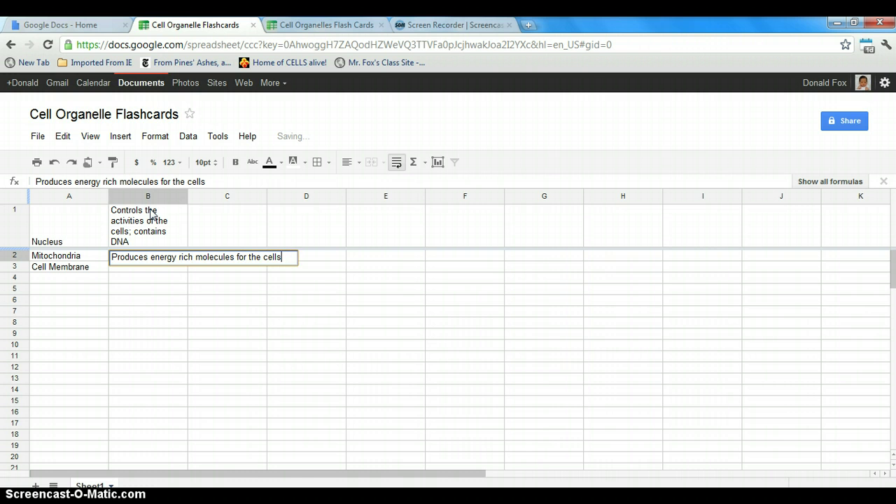
{"action": "key", "text": "BackSpace"}
{"action": "type", "text": "(T"}
{"action": "key", "text": "BackSpace"}
{"action": "type", "text": "ATP)"}
{"action": "key", "text": "Return"}
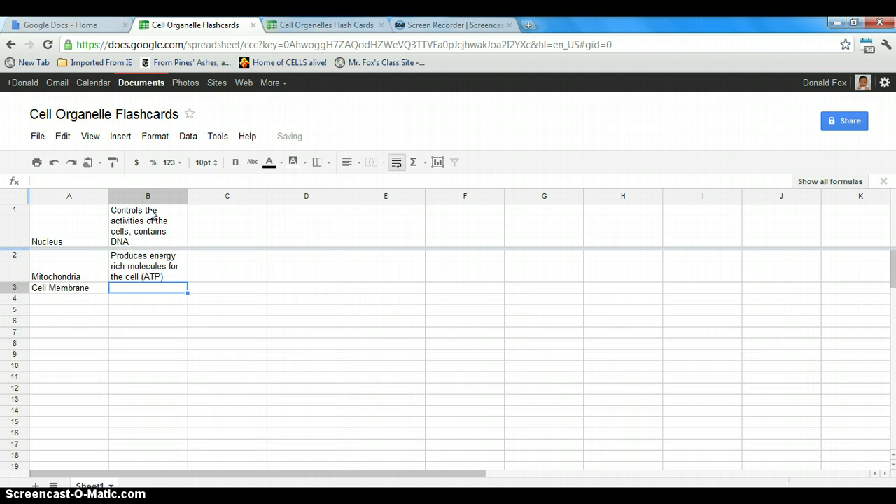
- Enter the Cell Membrane definition "Control what enters and leaves the cell." in cell B3
{"action": "type", "text": "Control"}
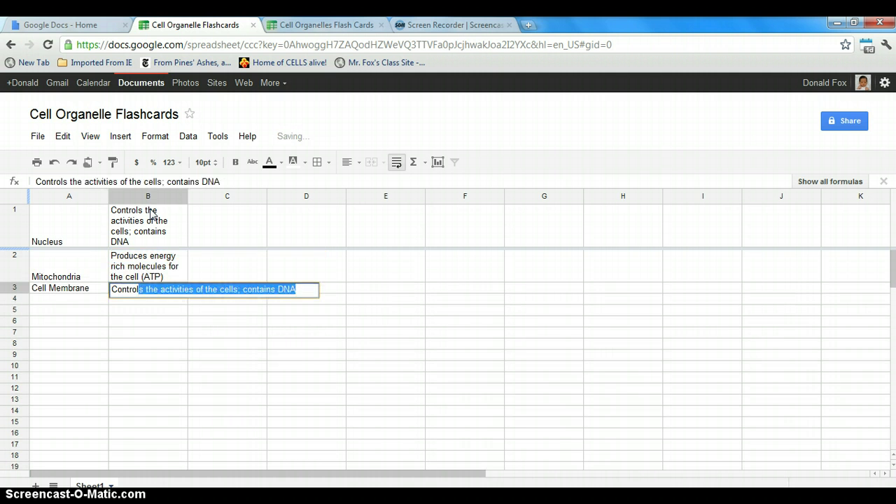
{"action": "type", "text": " what enteres and"}
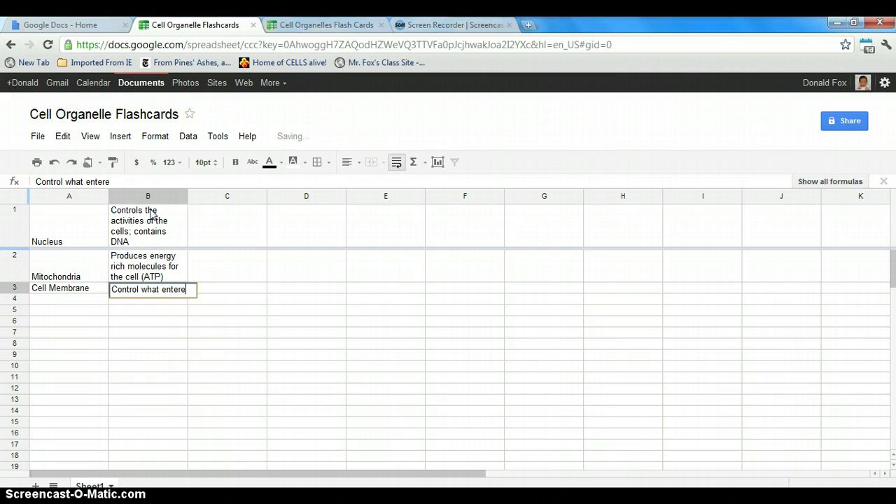
{"action": "key", "text": "BackSpace"}
{"action": "key", "text": "BackSpace"}
{"action": "key", "text": "BackSpace"}
{"action": "key", "text": "BackSpace"}
{"action": "key", "text": "BackSpace"}
{"action": "key", "text": "BackSpace"}
{"action": "key", "text": "BackSpace"}
{"action": "type", "text": "s and leaves the cell."}
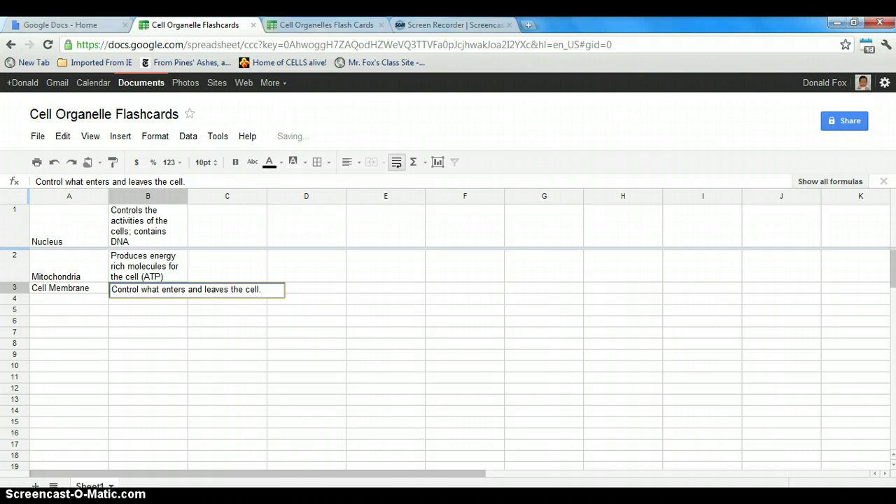
- Switch to the completed Cell Organelles Flash Cards spreadsheet and review its list of terms and definitions
{"action": "left_click", "coordinate": [306, 27]}
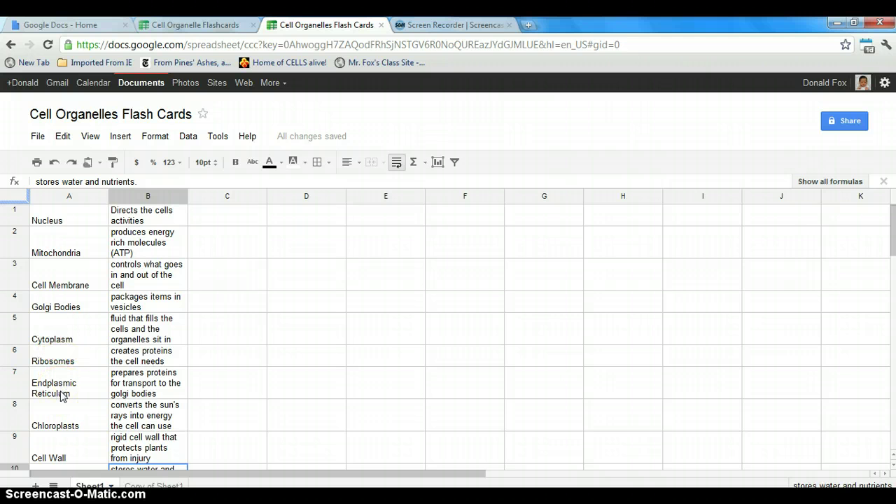
{"action": "scroll", "coordinate": [61, 396], "scroll_direction": "down", "scroll_amount": 1}
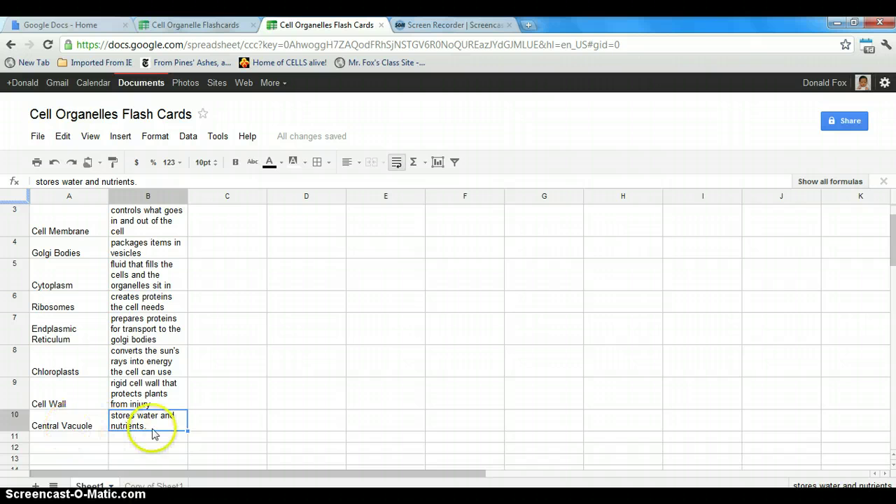
{"action": "scroll", "coordinate": [146, 332], "scroll_direction": "up", "scroll_amount": 1}
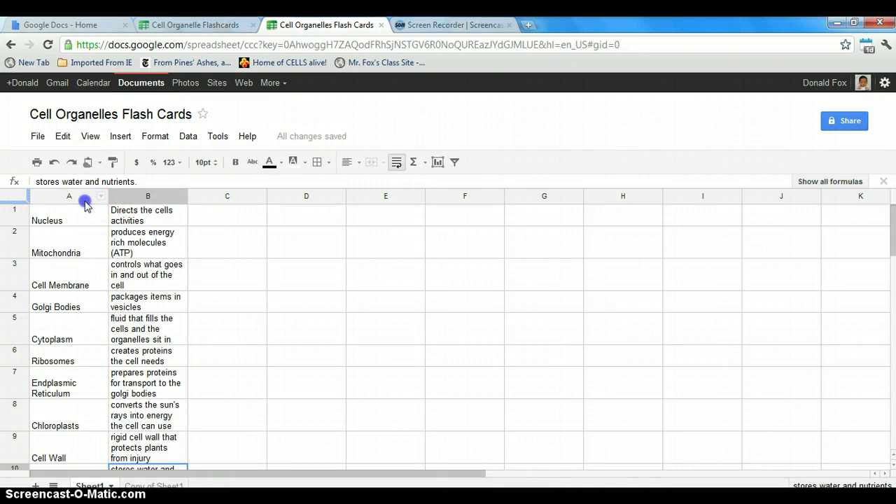
{"action": "left_click_drag", "start_coordinate": [74, 196], "coordinate": [131, 203]}
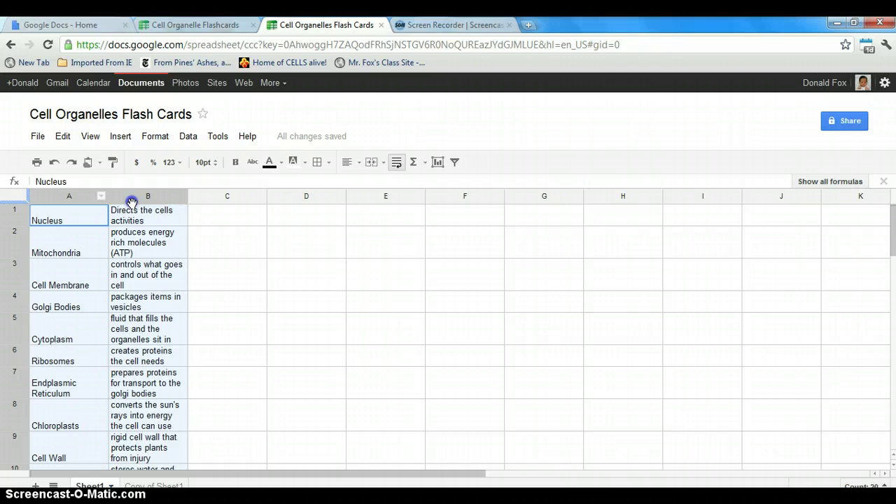
{"action": "mouse_move", "coordinate": [131, 202]}
{"action": "left_mouse_down"}
{"action": "mouse_move", "coordinate": [54, 198]}
{"action": "mouse_move", "coordinate": [124, 194]}
{"action": "left_mouse_up"}
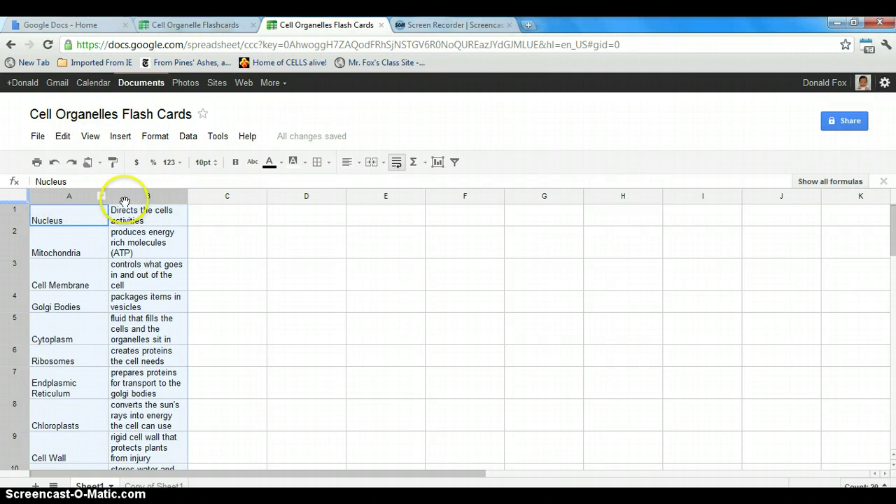
{"action": "left_click", "coordinate": [234, 232]}
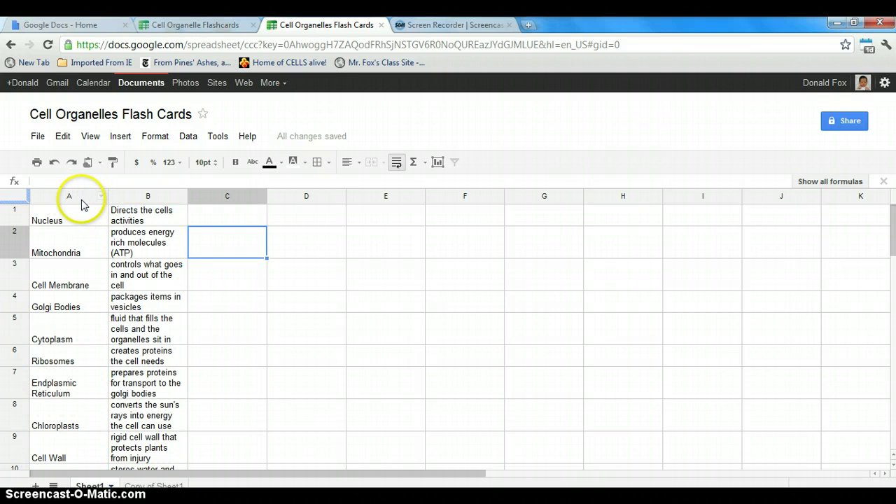
{"action": "left_click", "coordinate": [82, 200]}
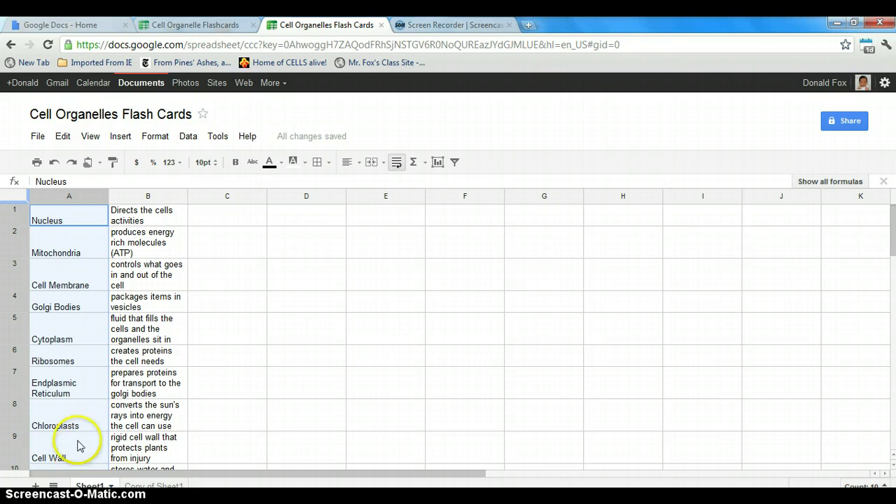
{"action": "left_click", "coordinate": [155, 196]}
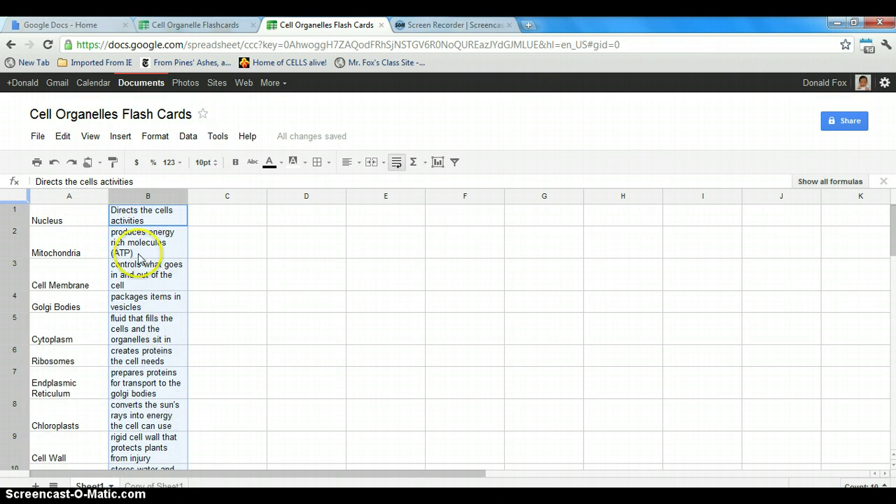
- Select columns A and B together and add the Flash Cards Gadget from the gadget gallery to the spreadsheet
{"action": "left_click", "coordinate": [39, 197]}
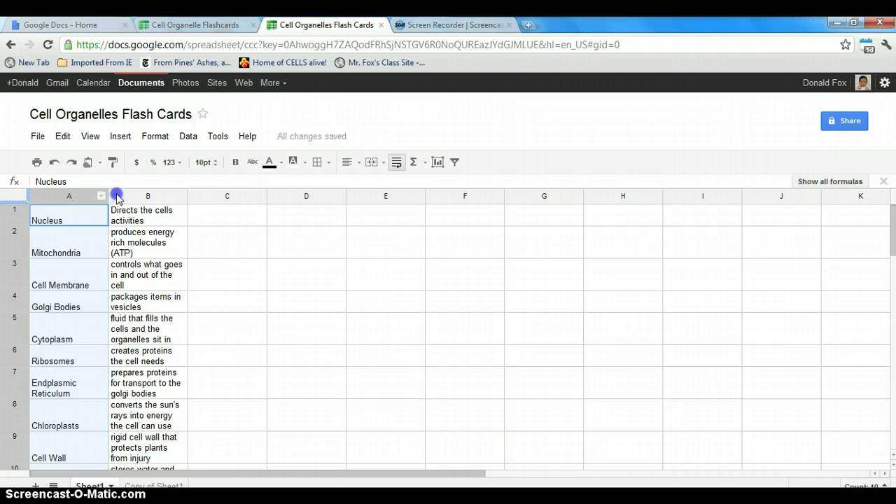
{"action": "left_click", "coordinate": [159, 197], "text": "shift"}
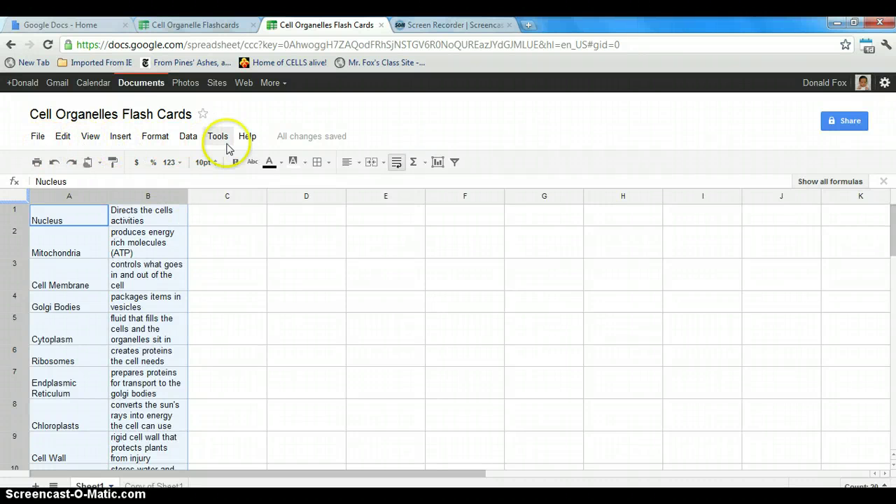
{"action": "left_click", "coordinate": [117, 138]}
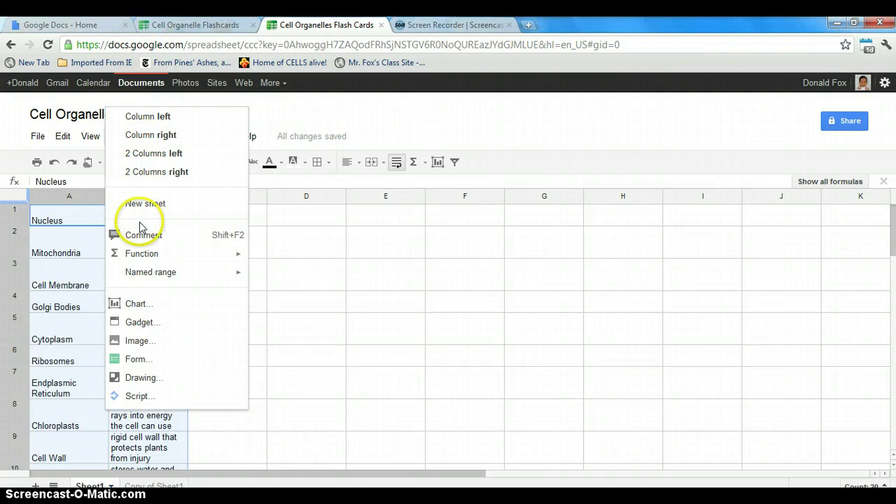
{"action": "left_click", "coordinate": [138, 323]}
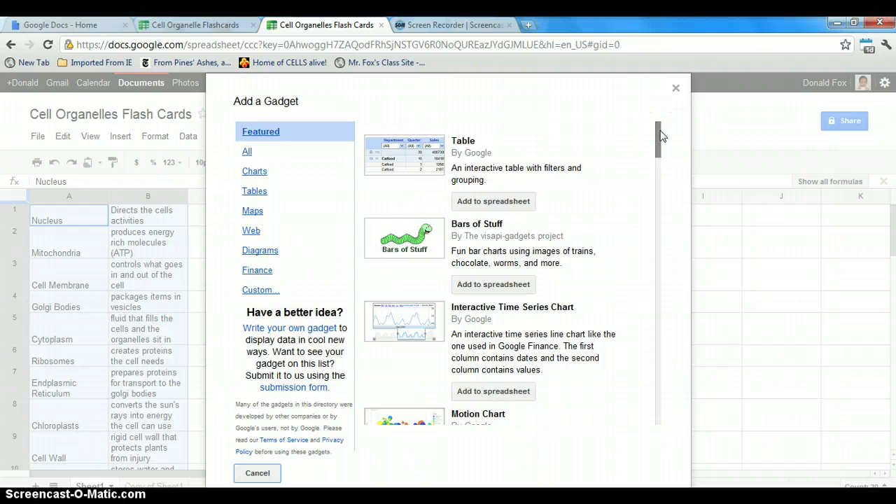
{"action": "left_click_drag", "start_coordinate": [661, 133], "coordinate": [629, 329]}
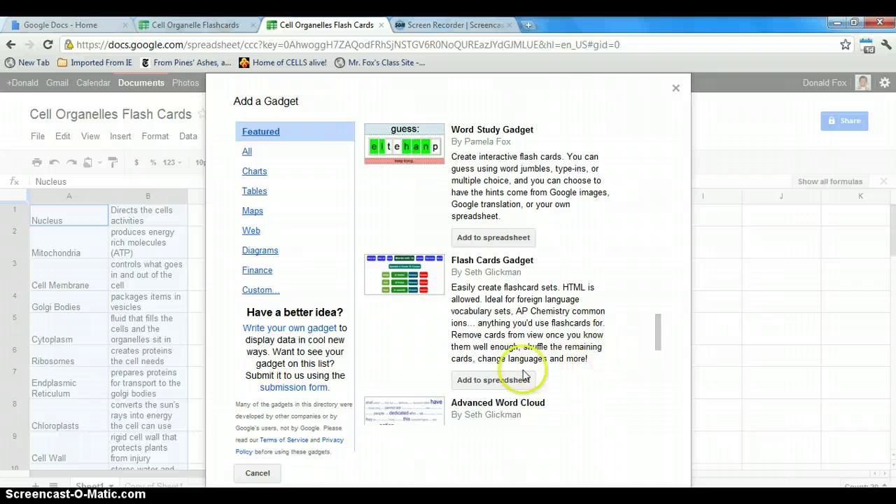
{"action": "left_click", "coordinate": [507, 385]}
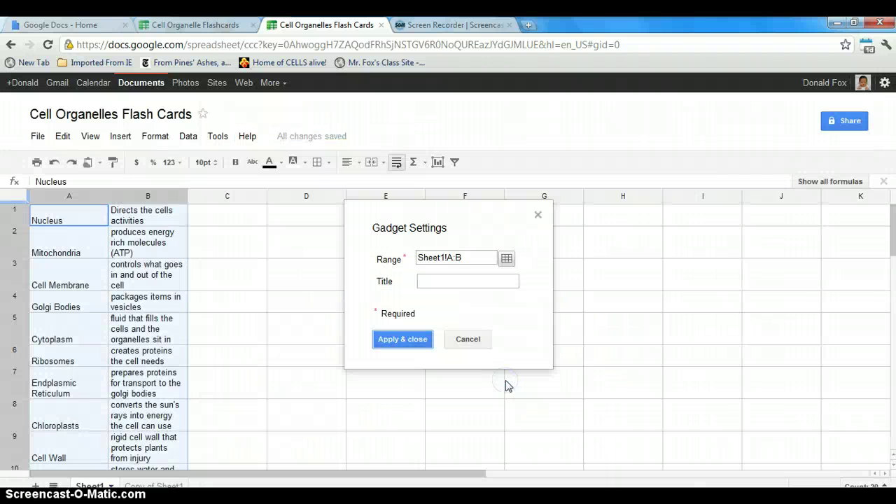
- Title the flash cards gadget "Cell Organelles" and apply its settings with the range Sheet1!A:B
{"action": "left_click", "coordinate": [489, 283]}
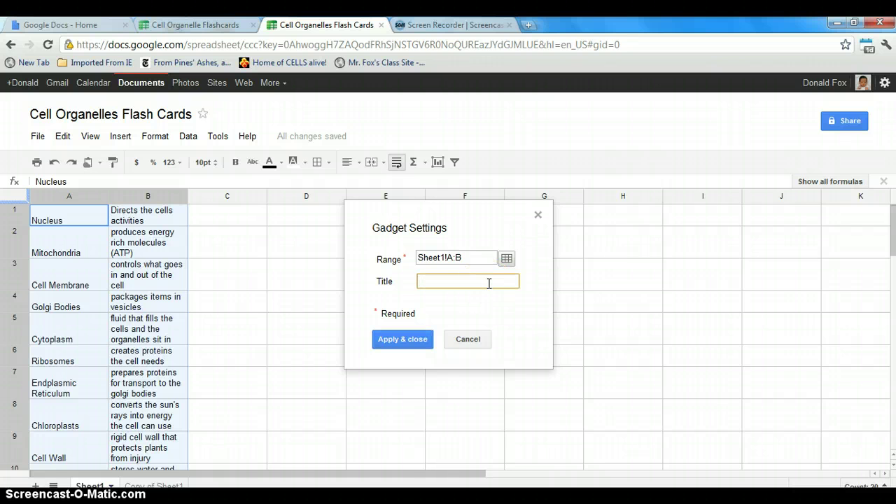
{"action": "type", "text": "Cell Organelles"}
{"action": "left_click", "coordinate": [432, 340]}
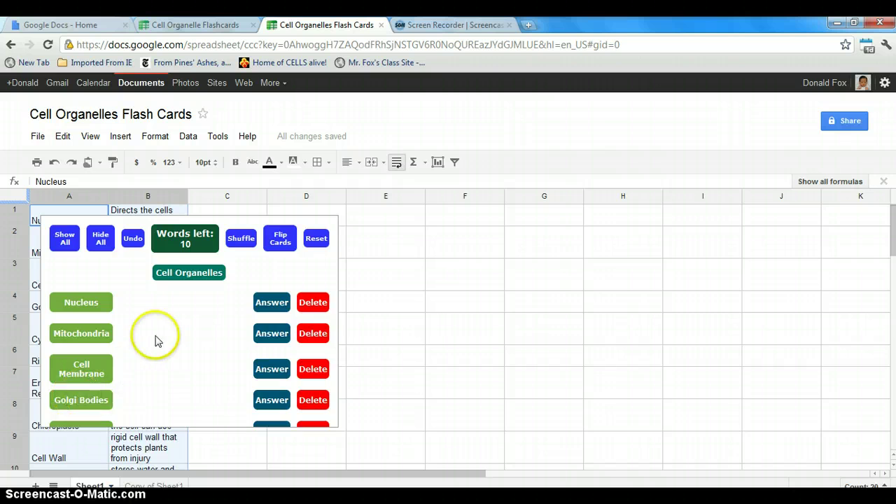
- Move the Cell Organelles flash cards gadget to its own sheet
{"action": "left_click", "coordinate": [288, 336]}
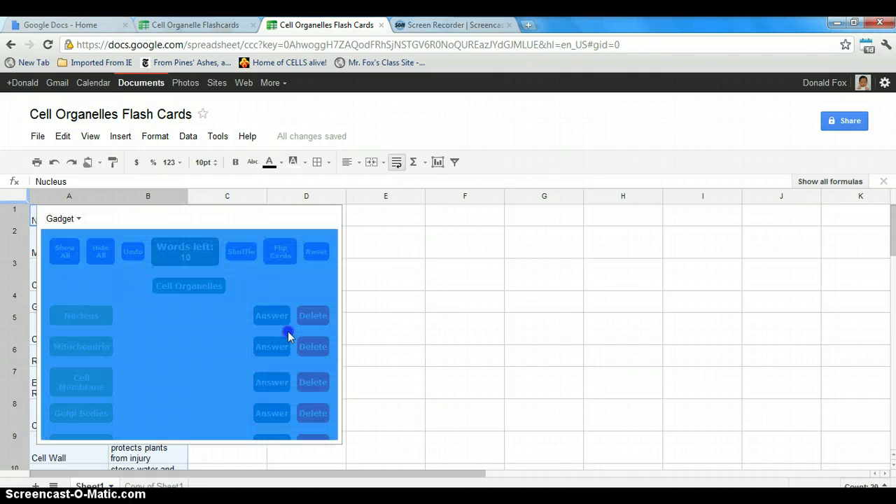
{"action": "left_click", "coordinate": [188, 334]}
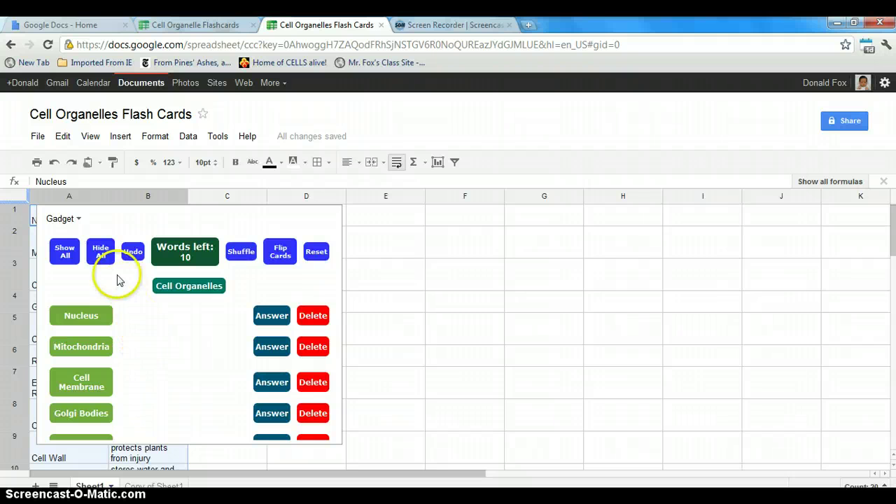
{"action": "left_click", "coordinate": [79, 221]}
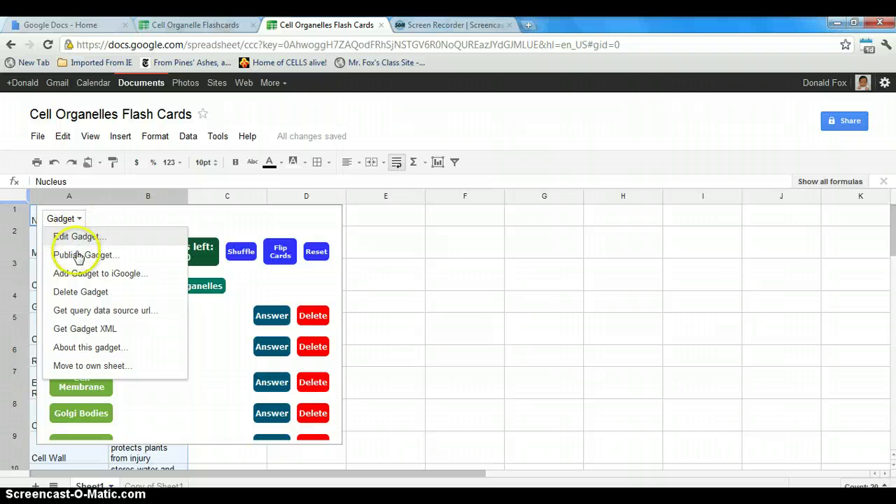
{"action": "left_click", "coordinate": [65, 366]}
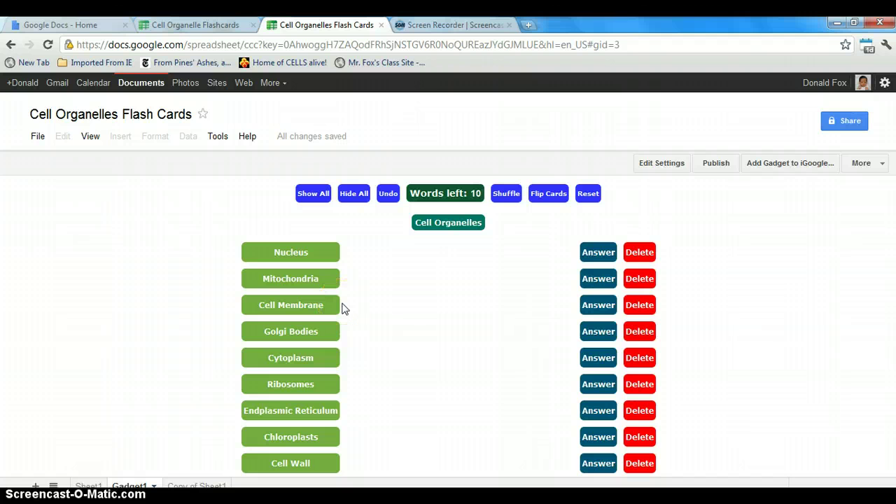
- Check the gadget's source data on Sheet1, and try flipping the cards to definitions and back to terms
{"action": "left_click", "coordinate": [90, 486]}
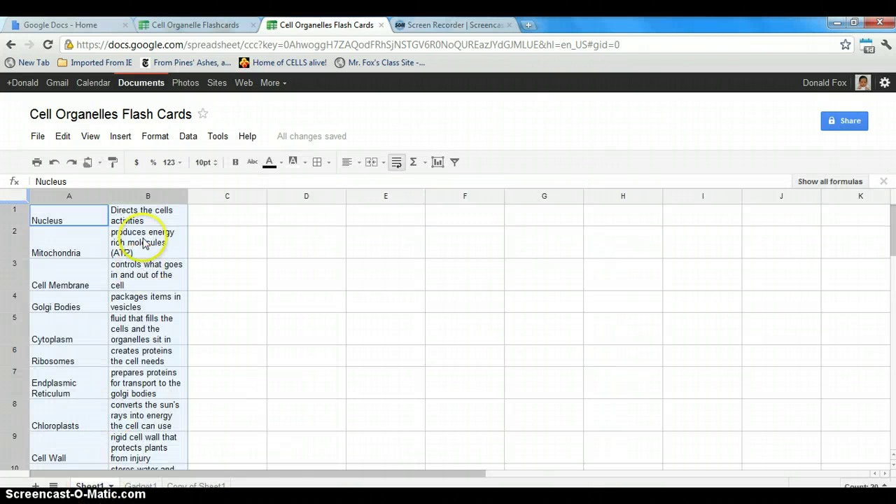
{"action": "left_click", "coordinate": [149, 487]}
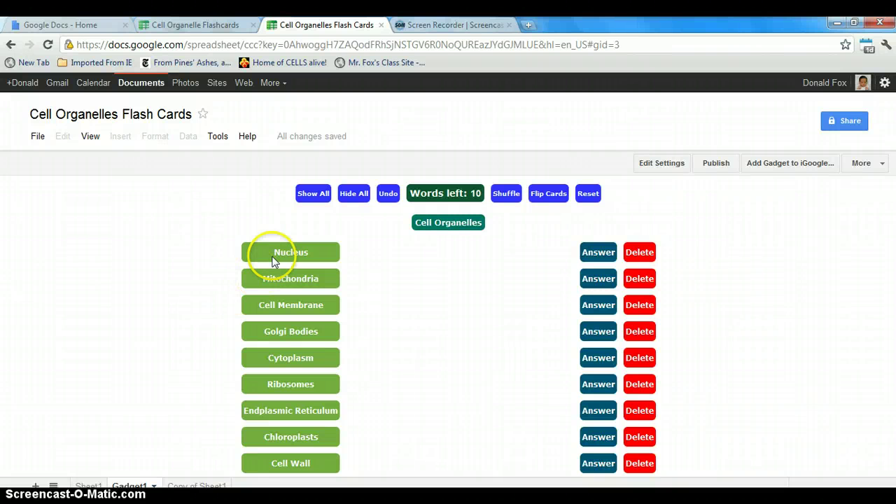
{"action": "left_click", "coordinate": [540, 194]}
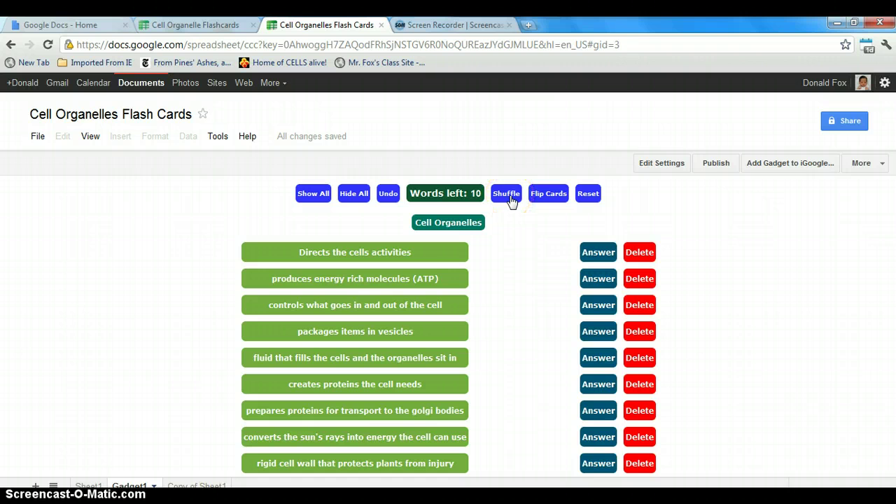
{"action": "left_click", "coordinate": [543, 198]}
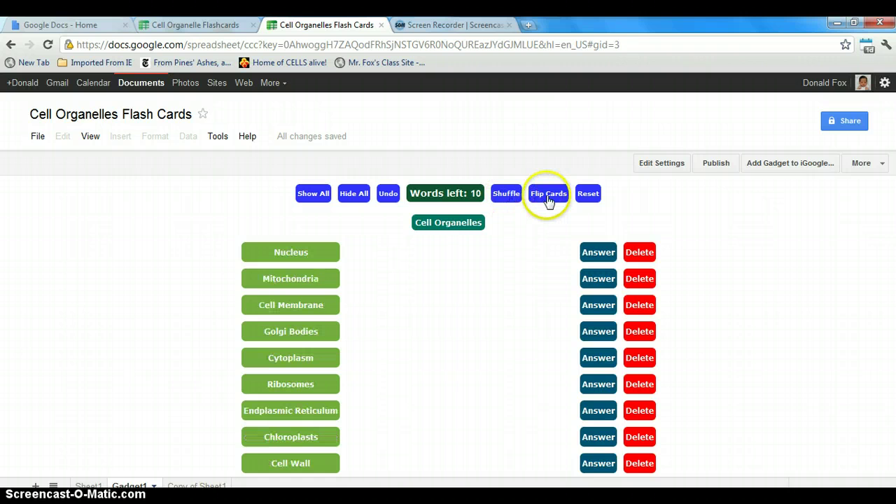
{"action": "left_click", "coordinate": [364, 200]}
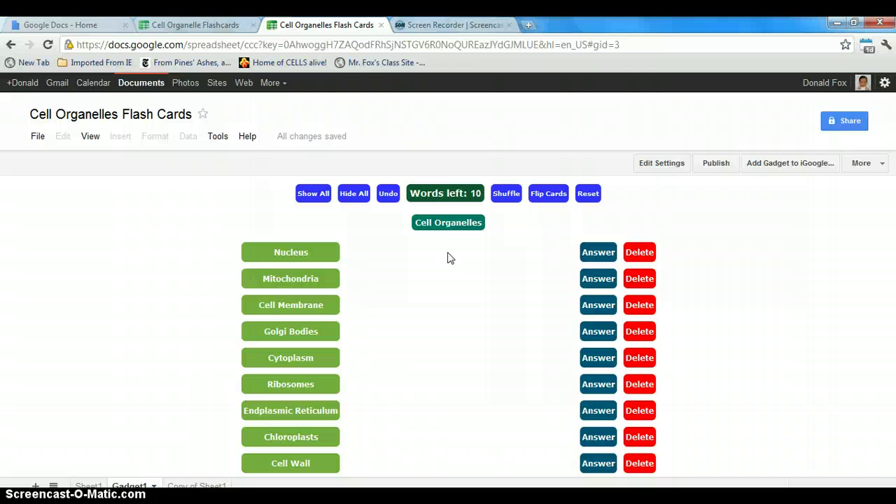
- Reveal and hide the answers of the Nucleus and Mitochondria cards to test the gadget
{"action": "left_click", "coordinate": [599, 253]}
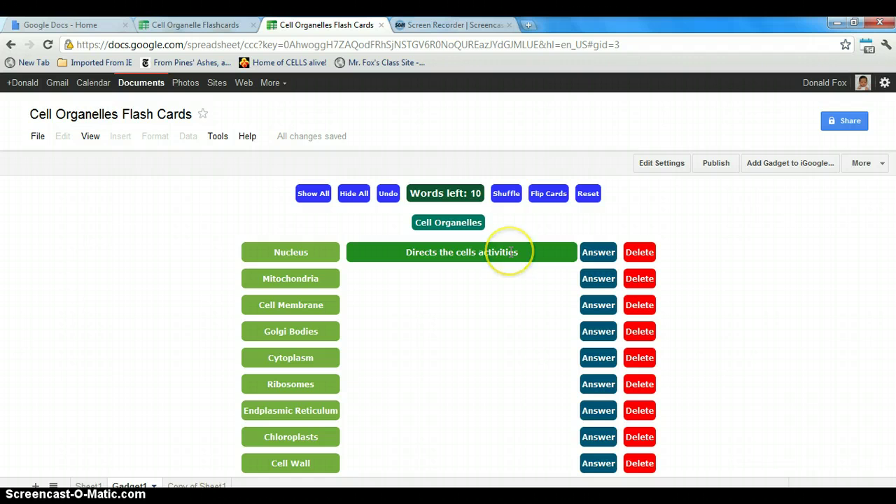
{"action": "left_click", "coordinate": [599, 255]}
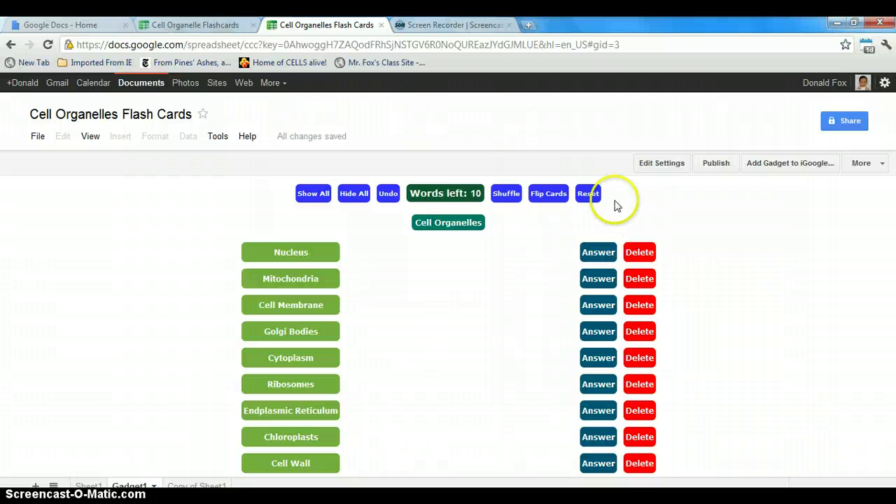
{"action": "left_click", "coordinate": [603, 254]}
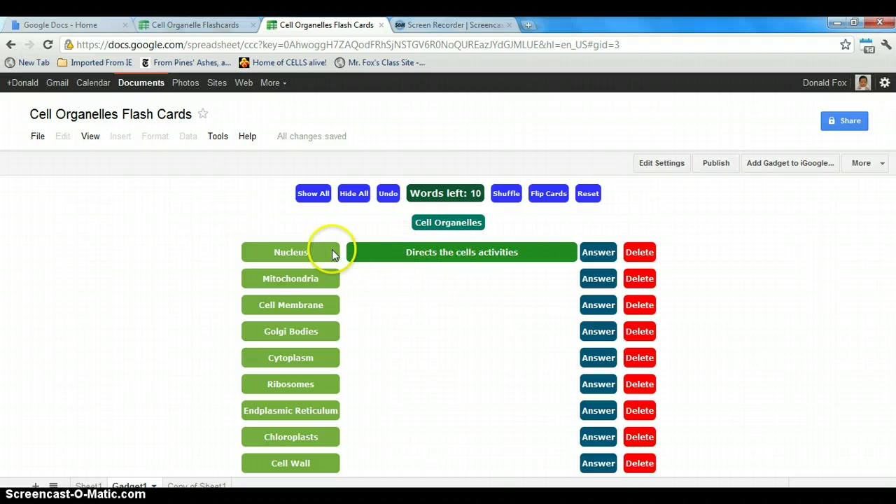
{"action": "left_click", "coordinate": [587, 254]}
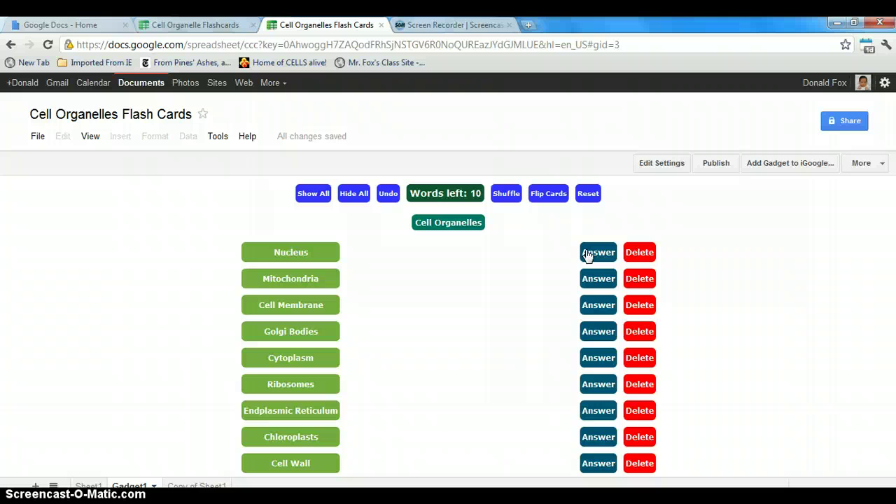
{"action": "left_click", "coordinate": [598, 281]}
{"action": "left_click", "coordinate": [598, 282]}
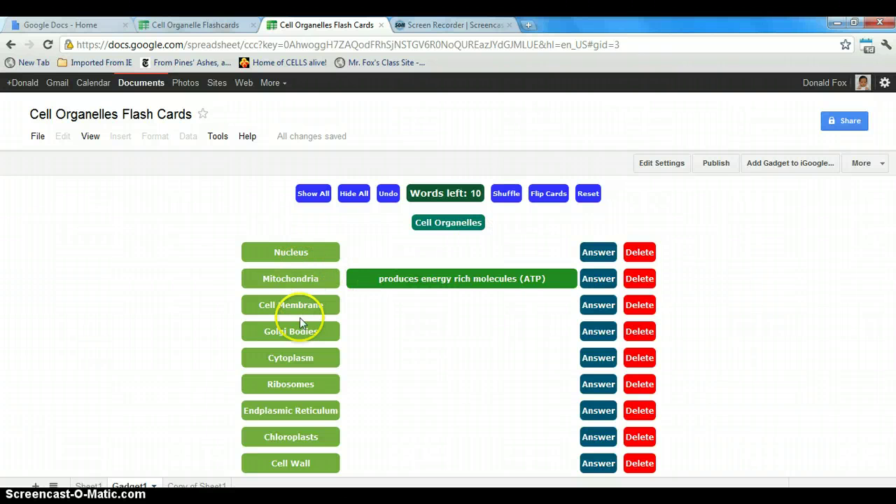
{"action": "left_click", "coordinate": [597, 279]}
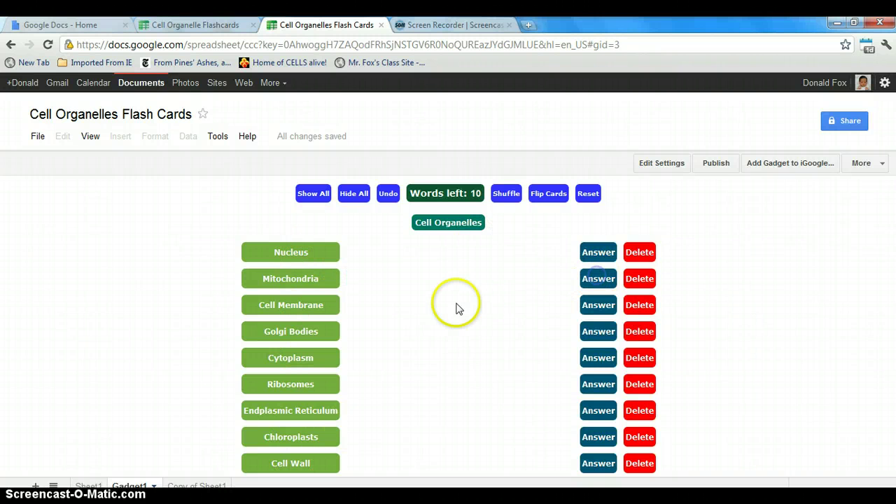
- Flip the cards to show definitions first, and check the organelle answers of the first six cards in turn
{"action": "left_click", "coordinate": [548, 195]}
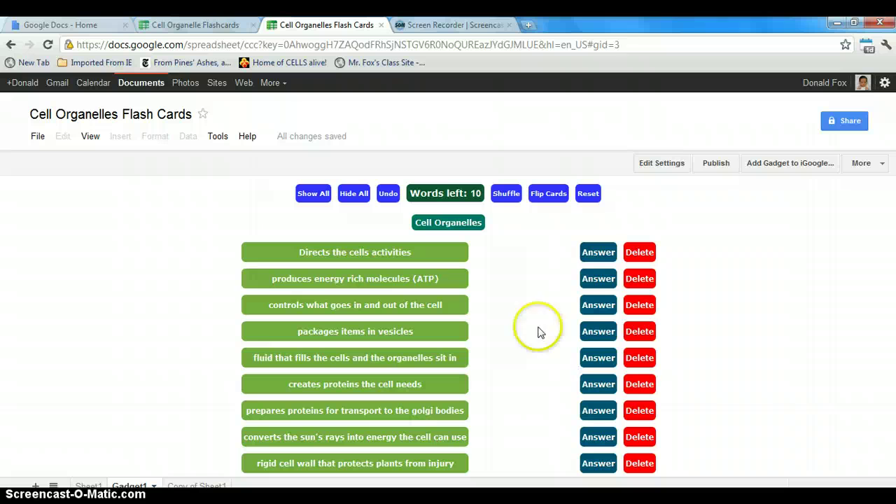
{"action": "left_click", "coordinate": [598, 256]}
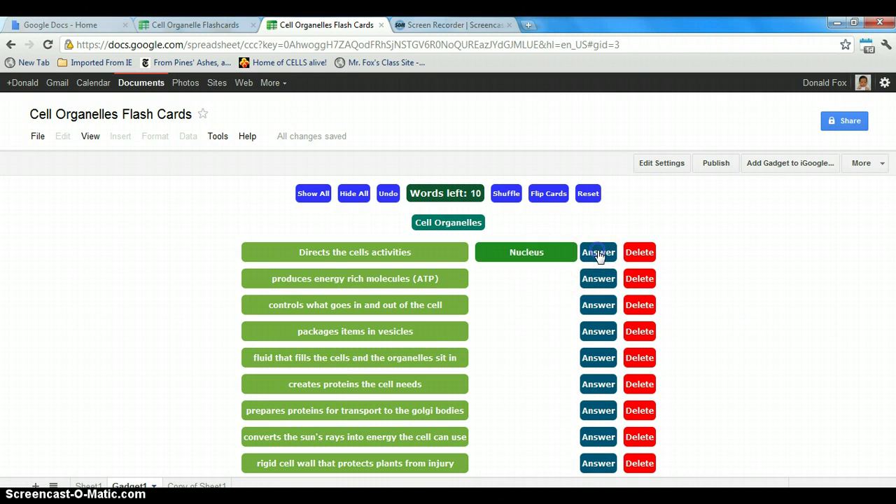
{"action": "left_click", "coordinate": [600, 278]}
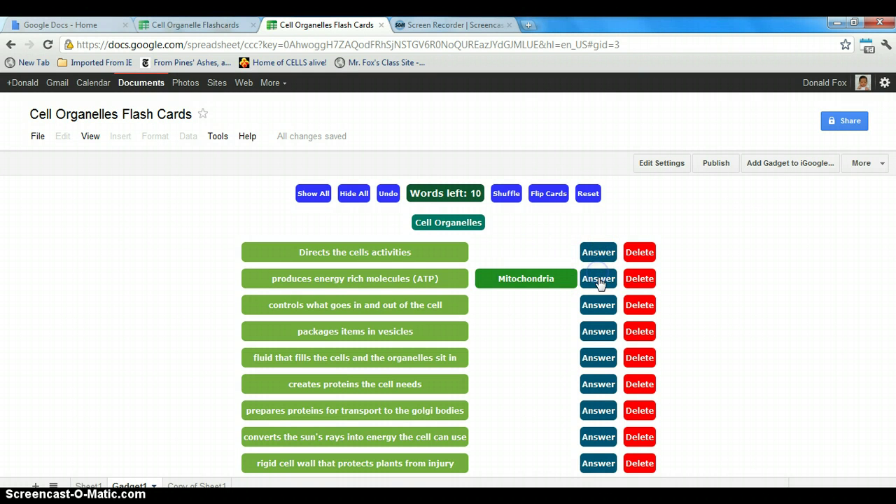
{"action": "left_click", "coordinate": [599, 306]}
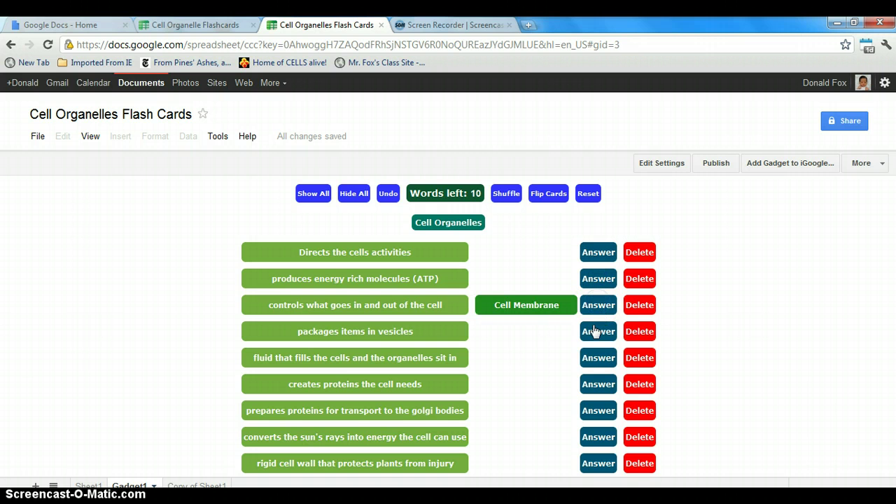
{"action": "left_click", "coordinate": [595, 327]}
{"action": "left_click", "coordinate": [595, 328]}
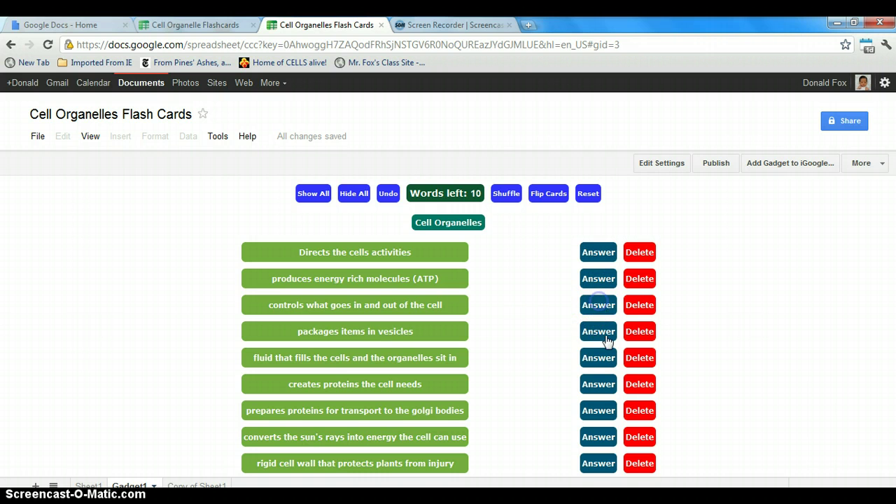
{"action": "left_click", "coordinate": [599, 358]}
{"action": "left_click", "coordinate": [599, 358]}
{"action": "left_click", "coordinate": [600, 385]}
{"action": "left_click", "coordinate": [599, 396]}
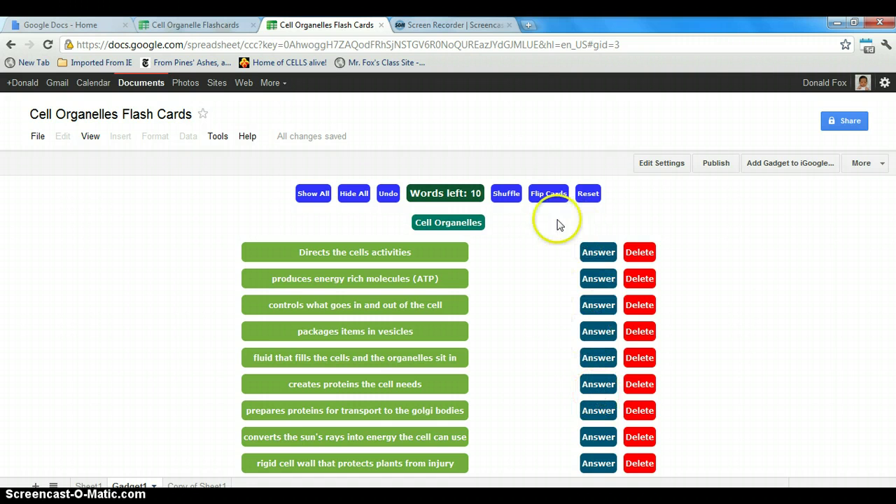
- Shuffle the definition cards several times to randomise their order
{"action": "left_click", "coordinate": [511, 199]}
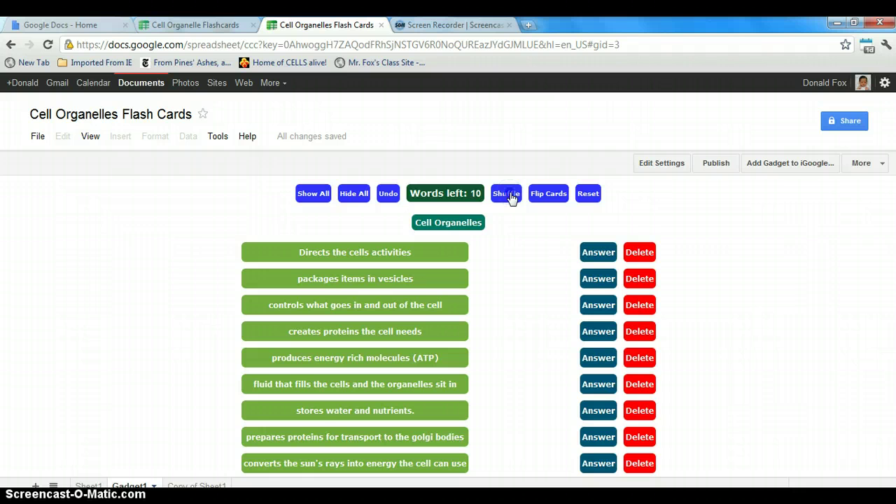
{"action": "left_click", "coordinate": [511, 198]}
{"action": "left_click", "coordinate": [512, 198]}
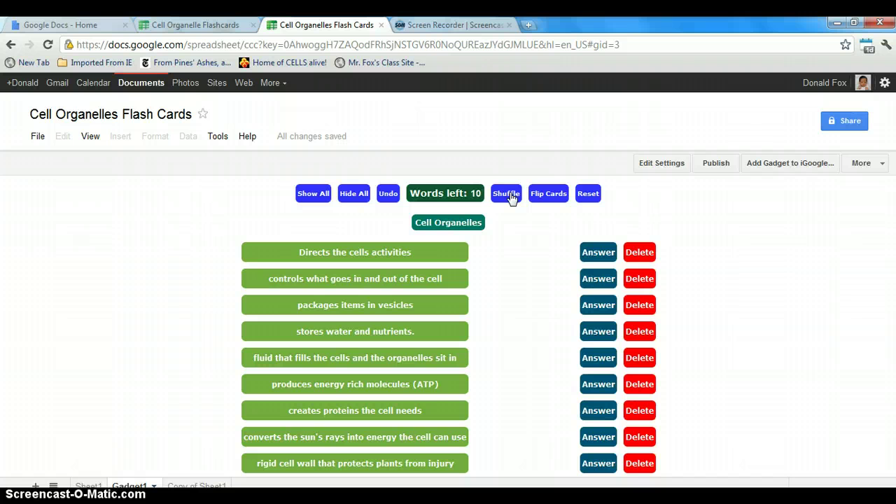
{"action": "left_click", "coordinate": [511, 198]}
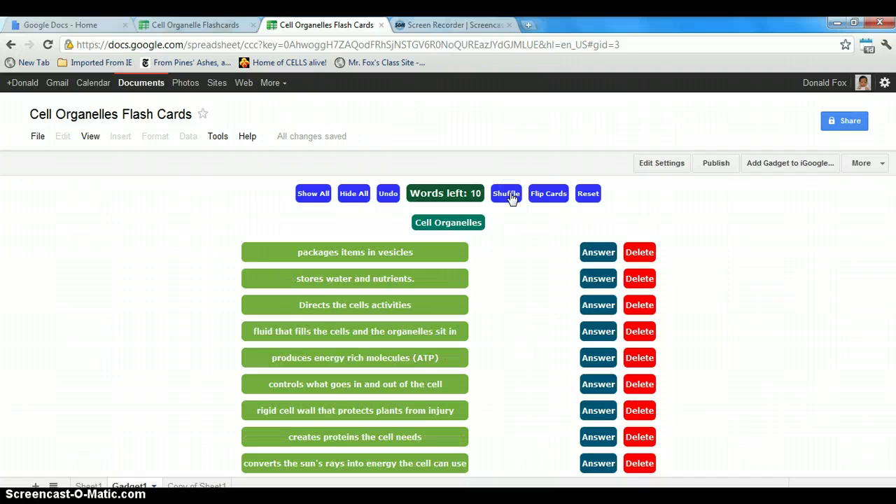